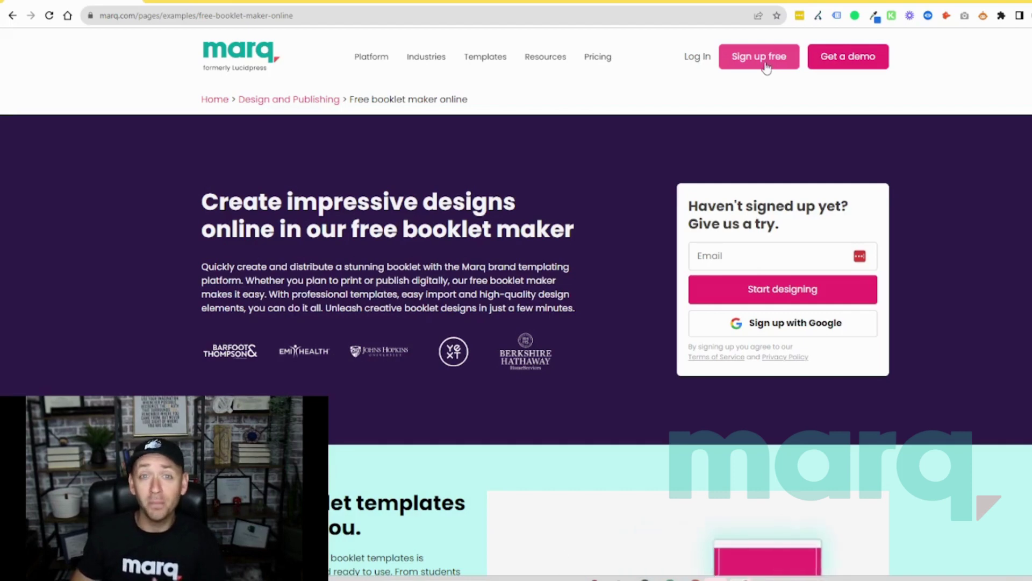
Search templates for 'booklet' and create a document from the Business Marketing Booklet template.
click(443, 1)
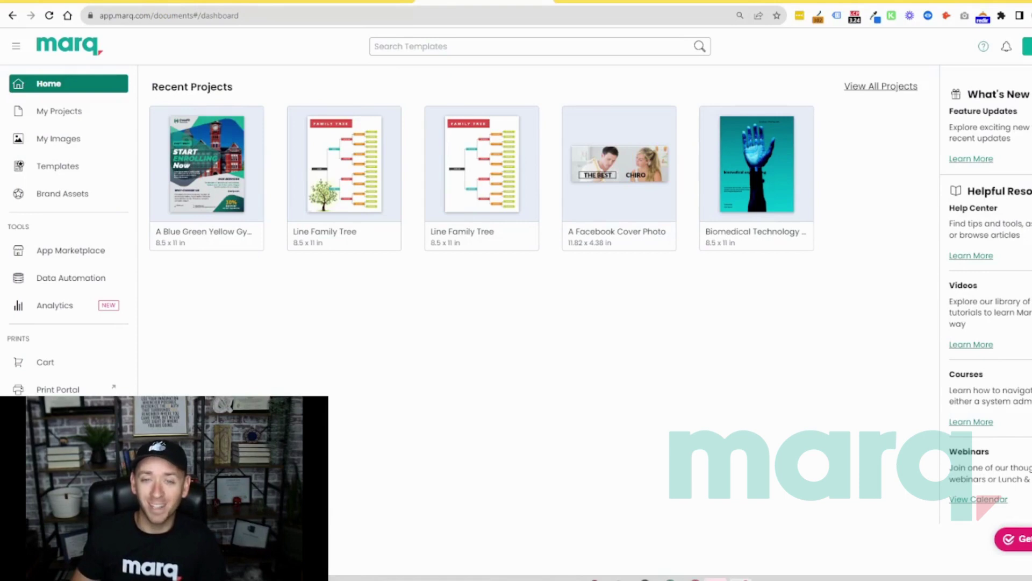
click(1028, 47)
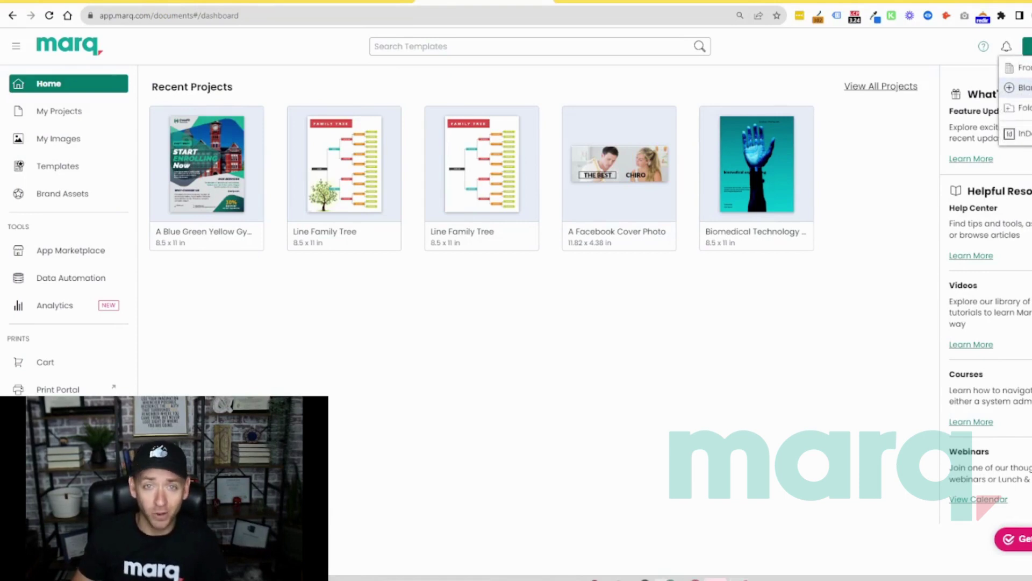
click(477, 47)
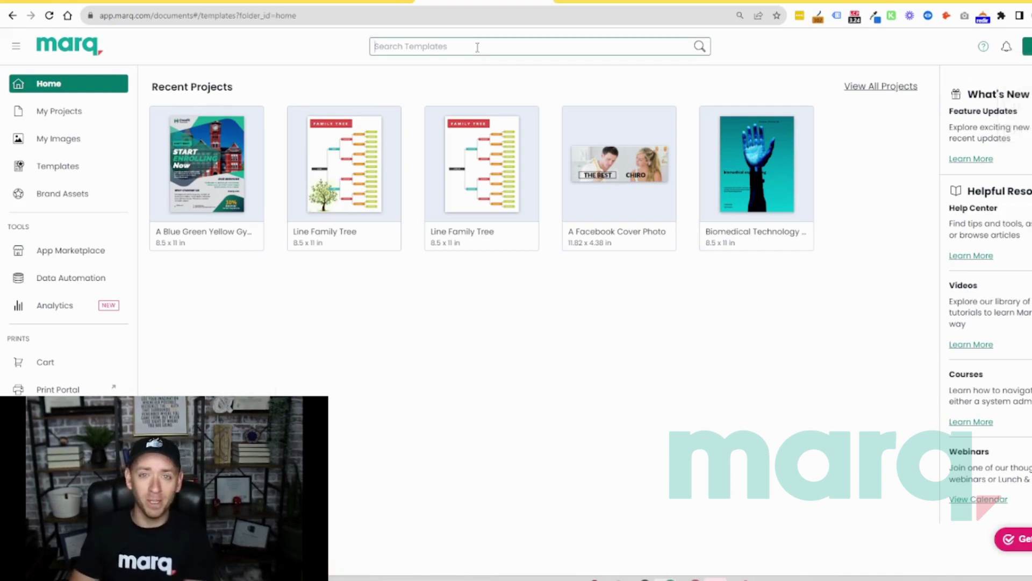
text(booklet)
key(Return)
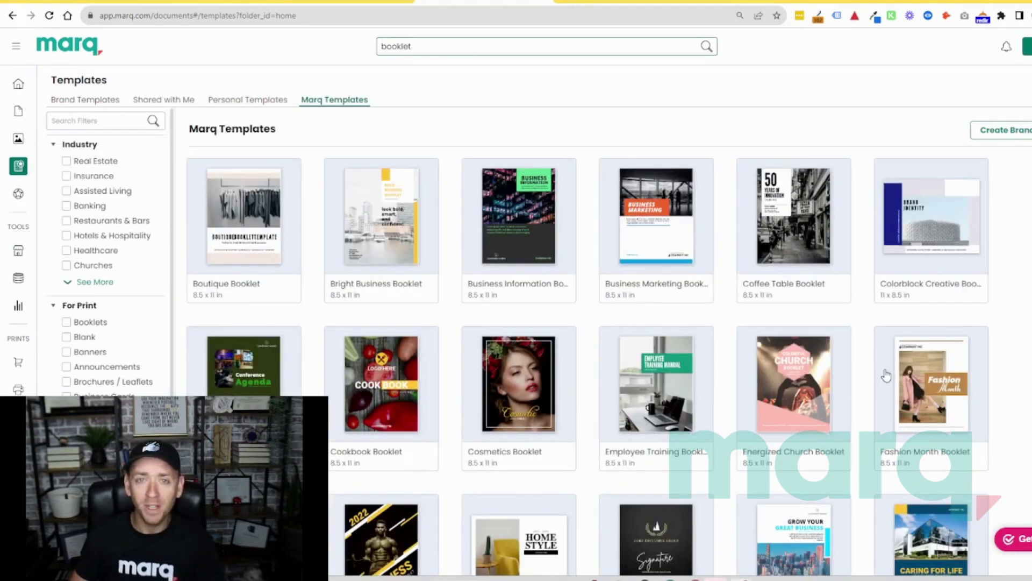
click(663, 225)
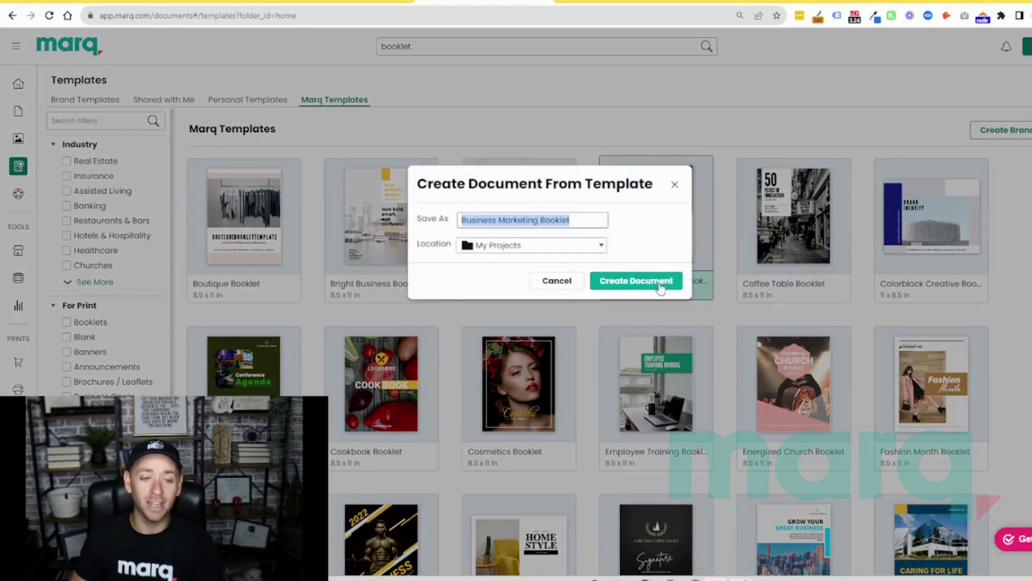
click(661, 287)
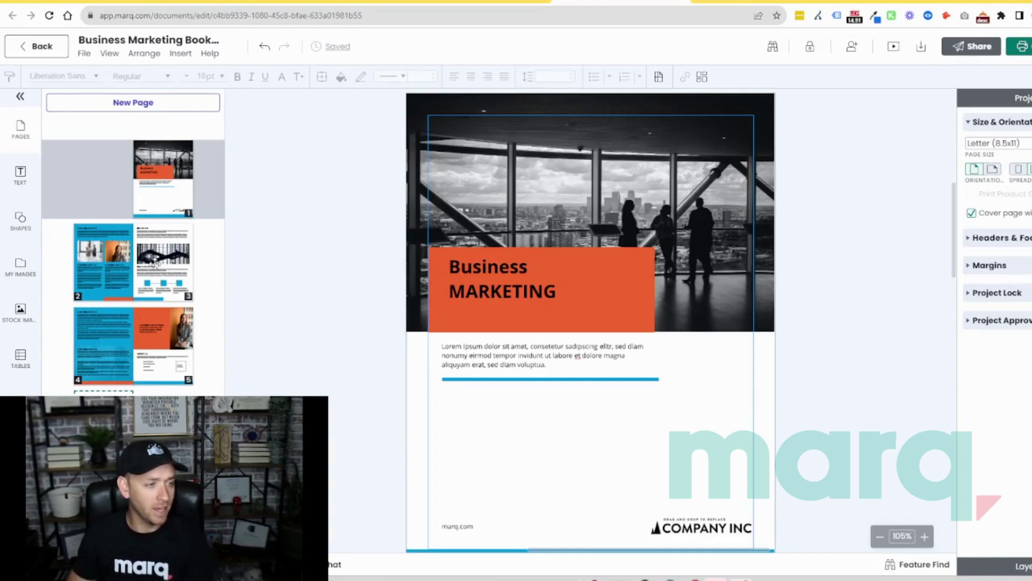
Search stock images for 'healthcare' and drop the doctors' handshake photo onto the cover image.
click(21, 312)
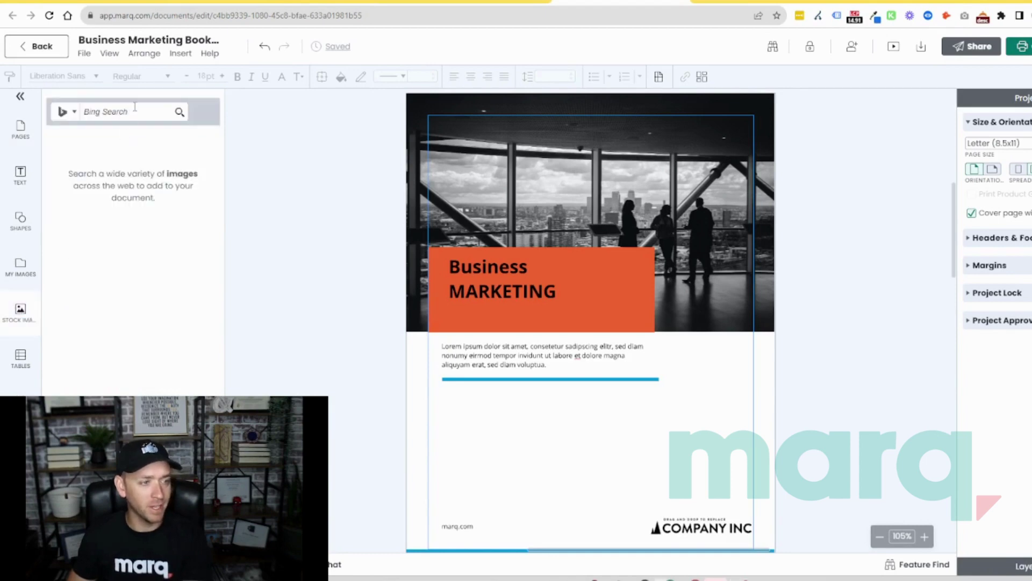
text(healt)
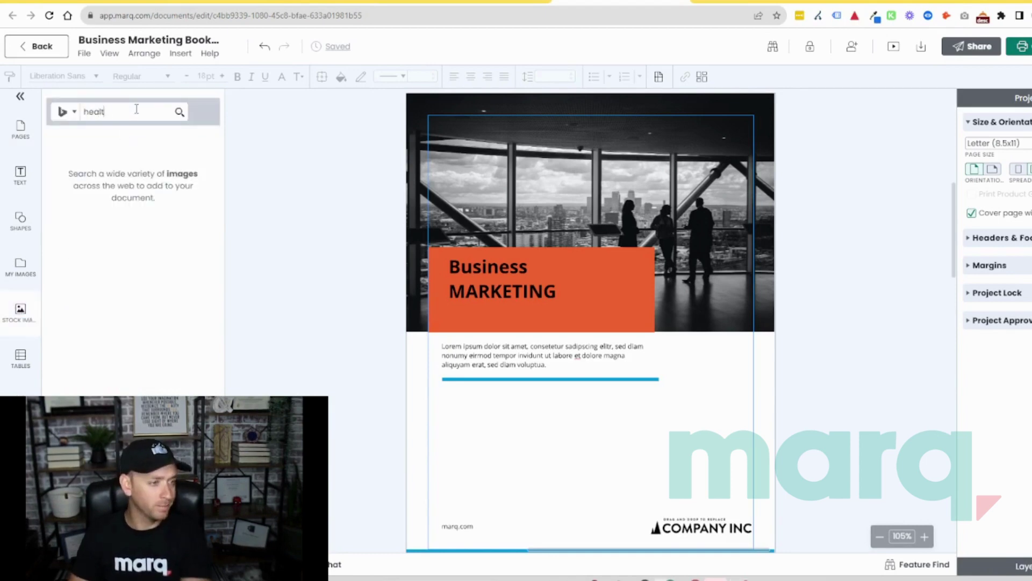
text(hcare)
key(Return)
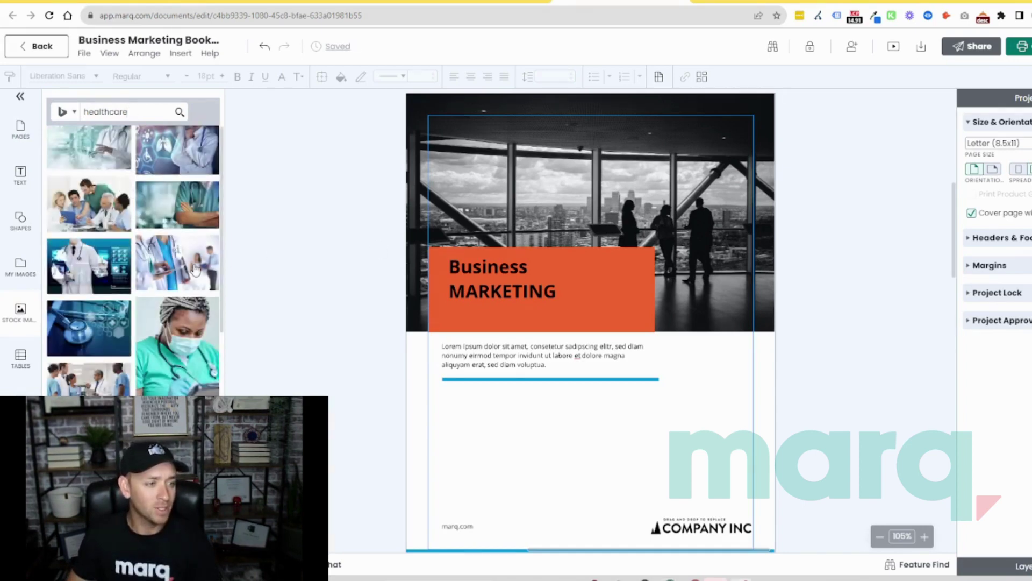
scroll(194, 274, down, 4)
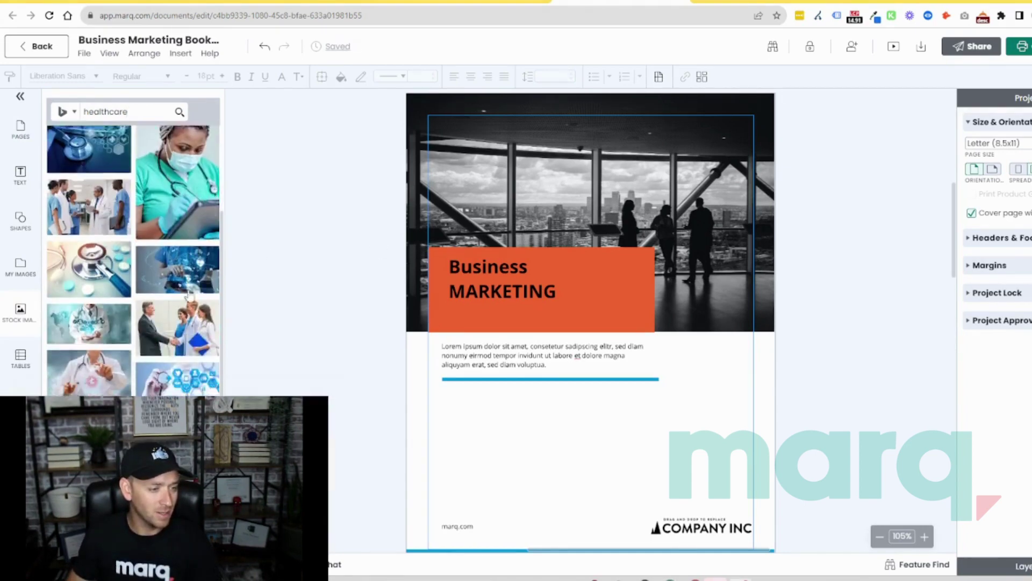
drag(173, 289, 422, 133)
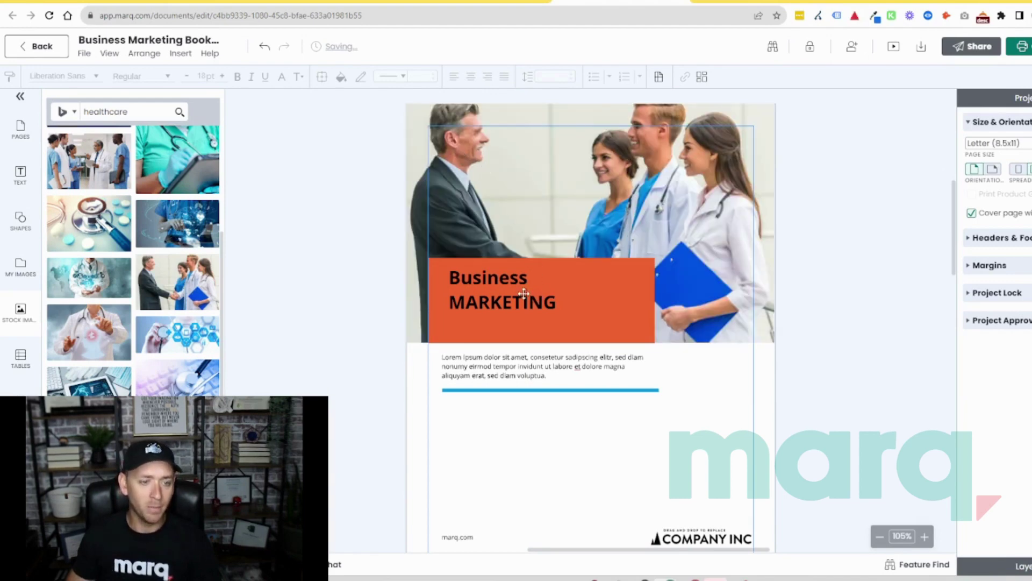
Retype the cover title from 'Business MARKETING' to 'Health Care SALES Booklet'.
double_click(514, 279)
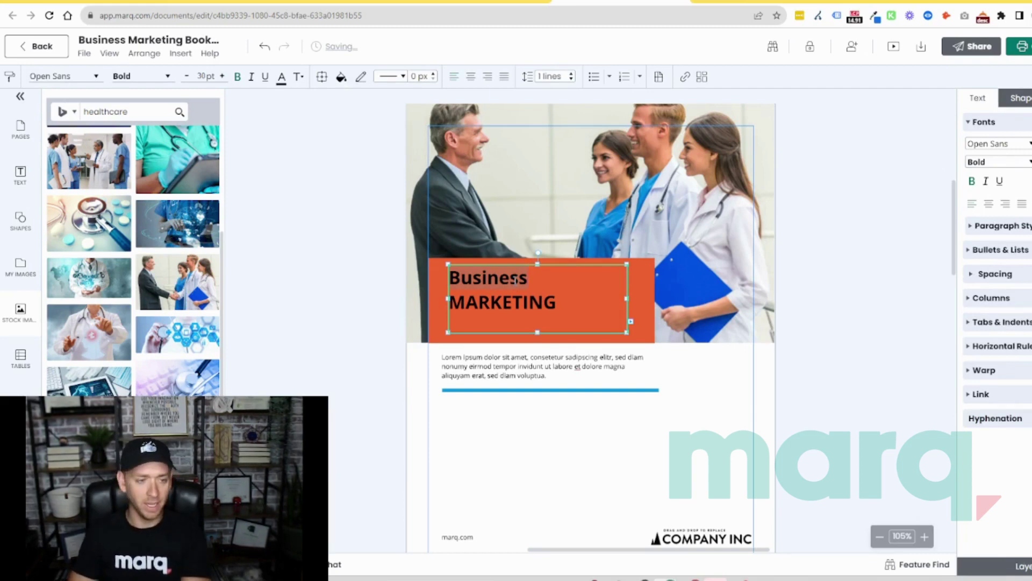
text(Health Care)
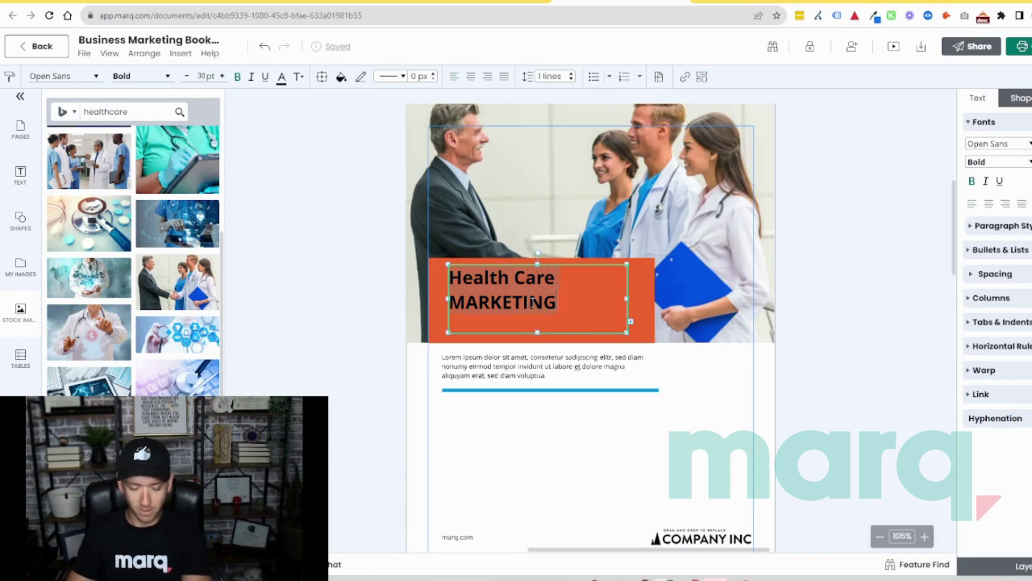
key(BackSpace)
key(BackSpace)
key(BackSpace)
key(BackSpace)
key(BackSpace)
key(BackSpace)
key(BackSpace)
key(BackSpace)
key(BackSpace)
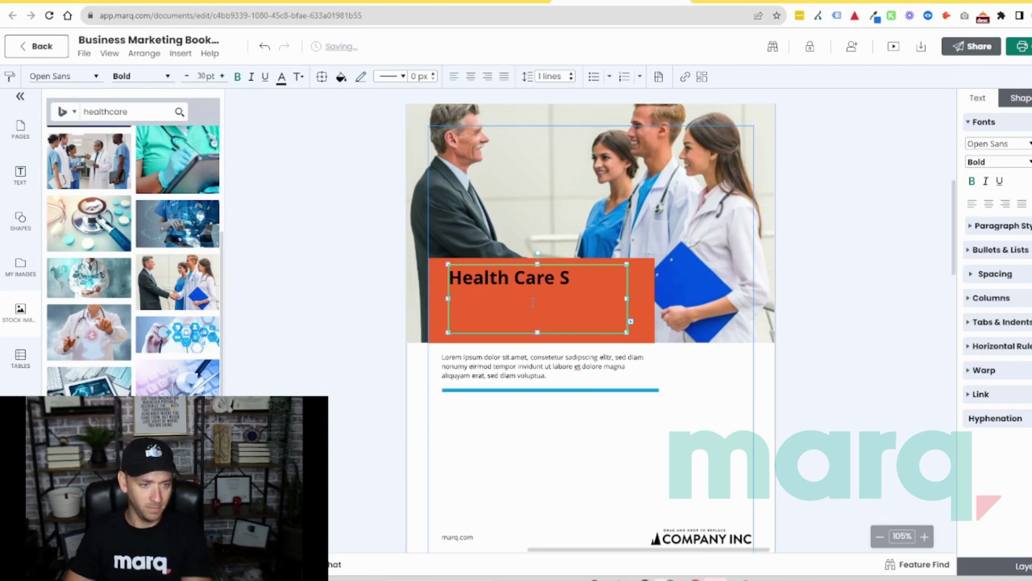
text(SALES Boo)
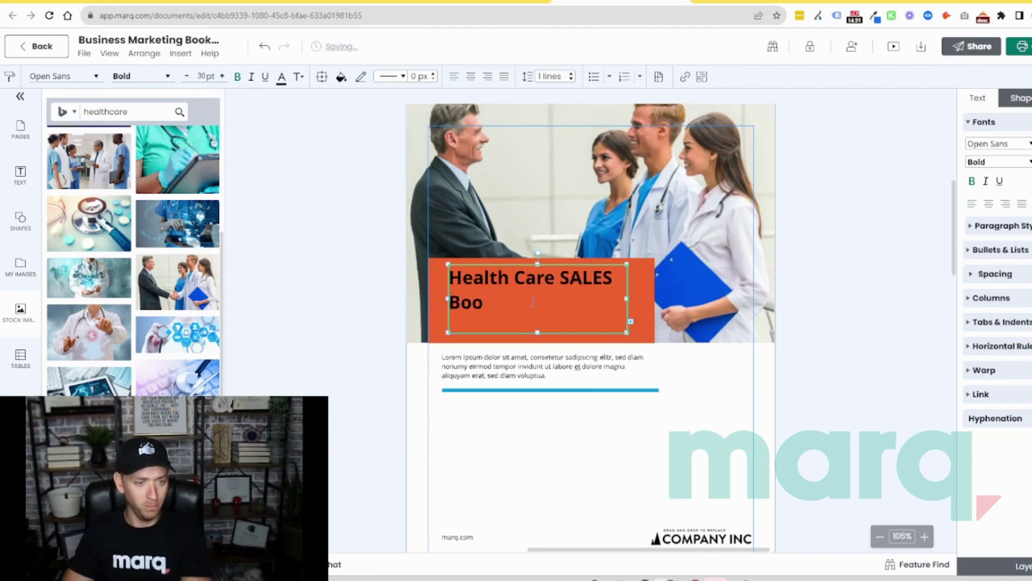
text(klet)
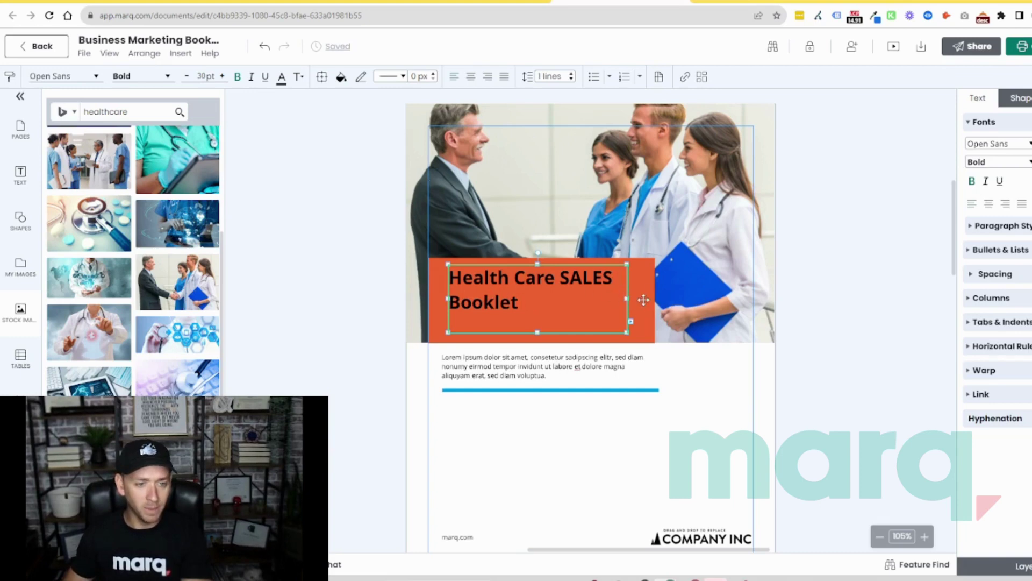
Change the fill of the orange box behind the cover title to teal.
click(643, 299)
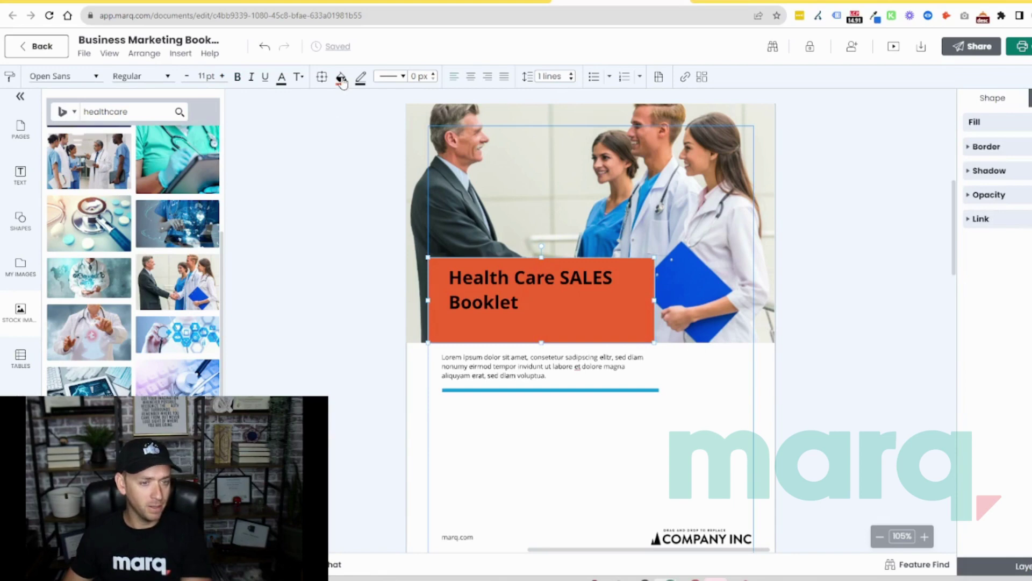
click(341, 77)
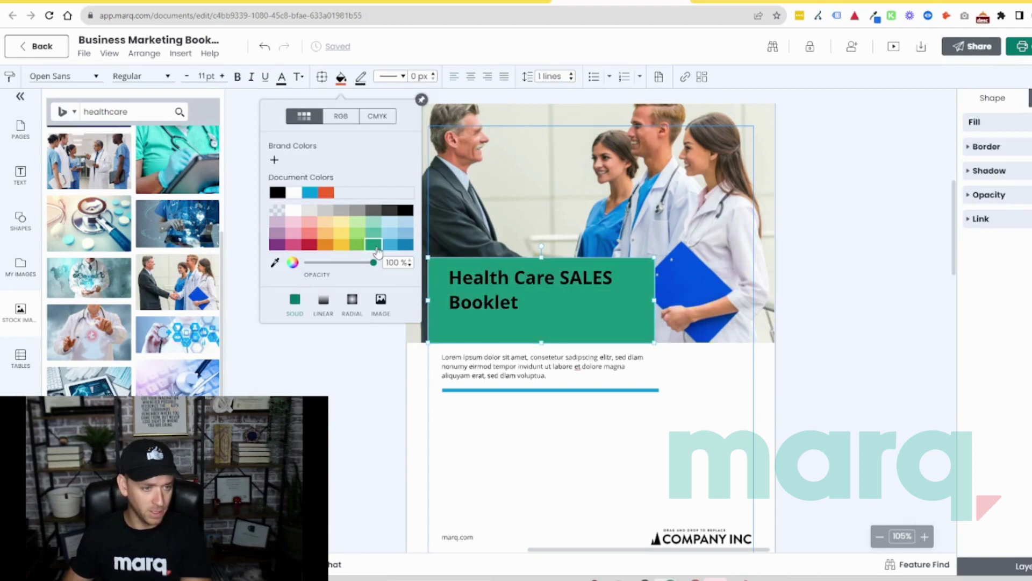
click(375, 237)
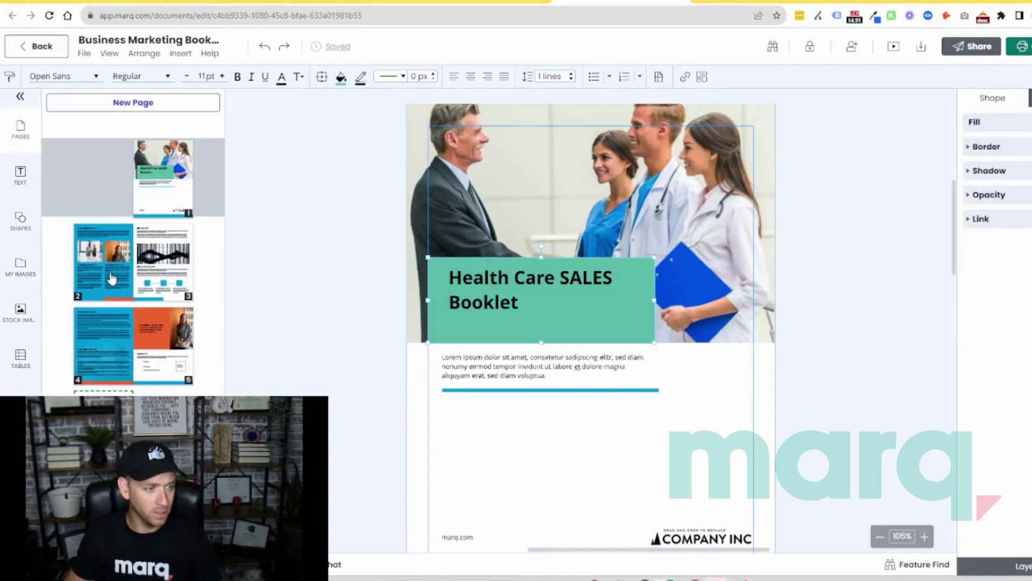
Duplicate page 2 from the page 2-3 spread so its copy follows it.
click(112, 278)
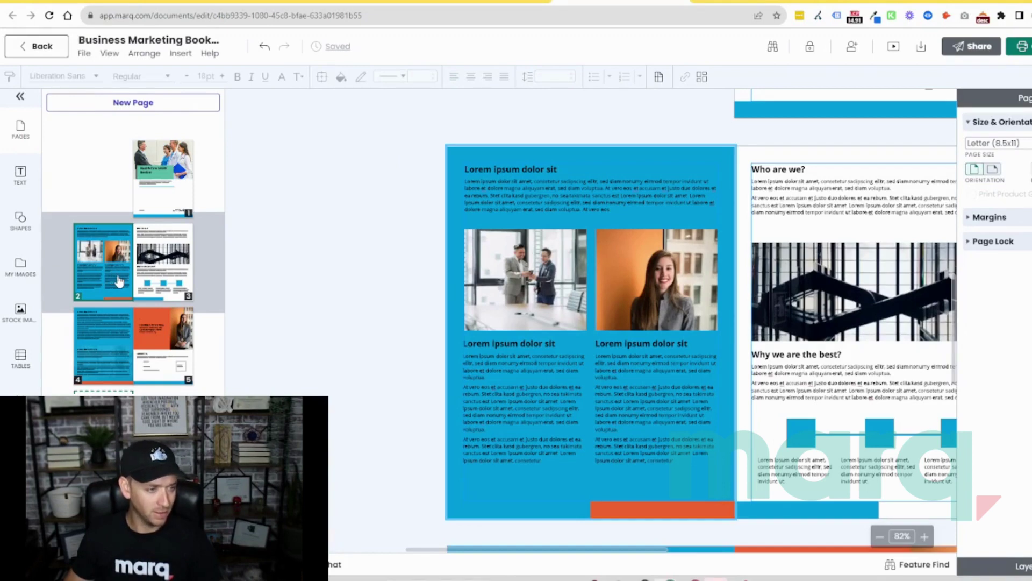
right_click(118, 276)
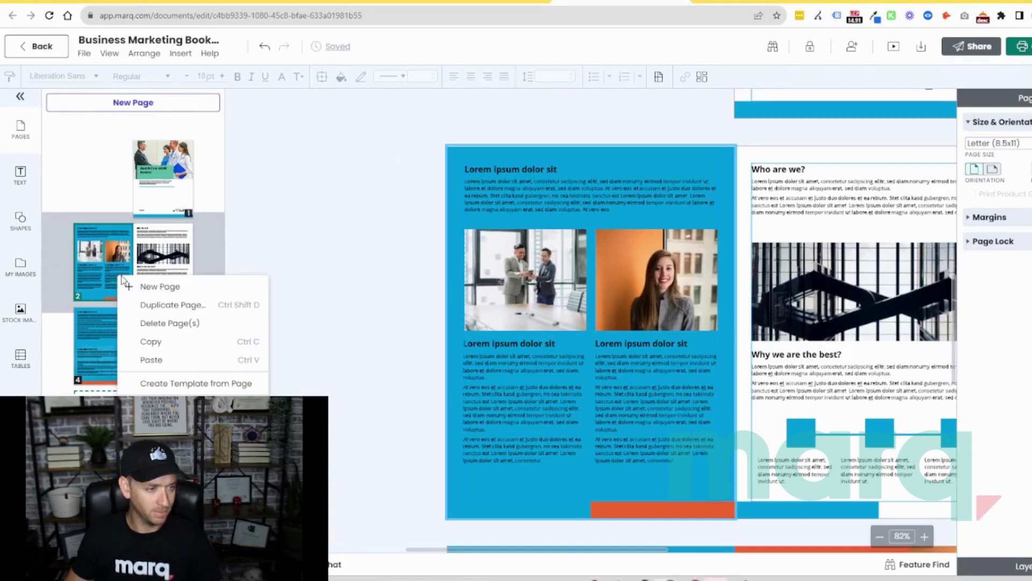
click(156, 311)
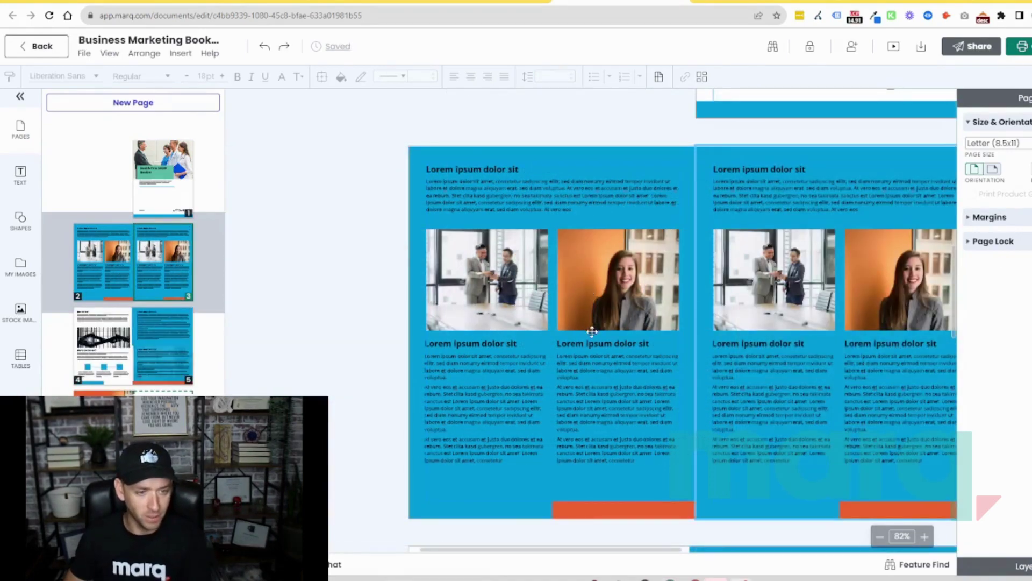
On page 2, move the second column's heading and text up and the orange photo below it.
click(594, 343)
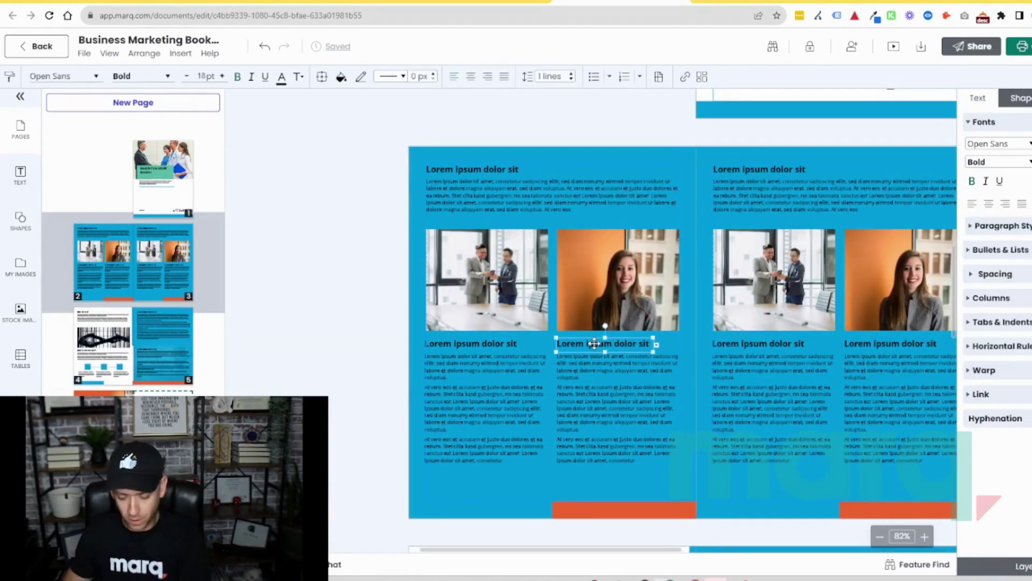
drag(588, 378, 522, 275)
drag(643, 274, 650, 392)
click(583, 303)
drag(582, 303, 640, 245)
drag(615, 398, 612, 415)
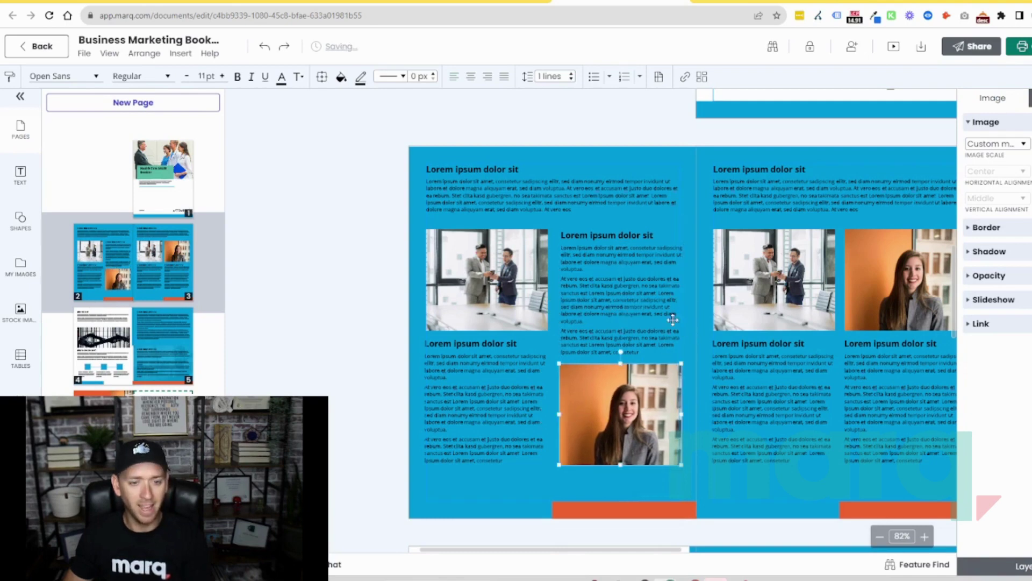
Undo the last change, then set page 2's blue background fill to white.
key(ctrl+z)
click(620, 162)
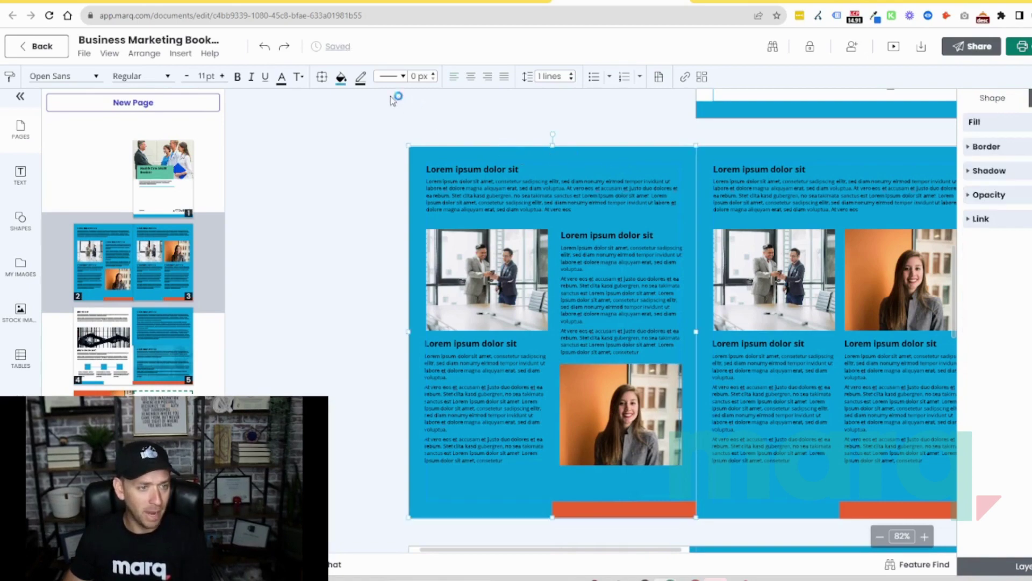
click(341, 76)
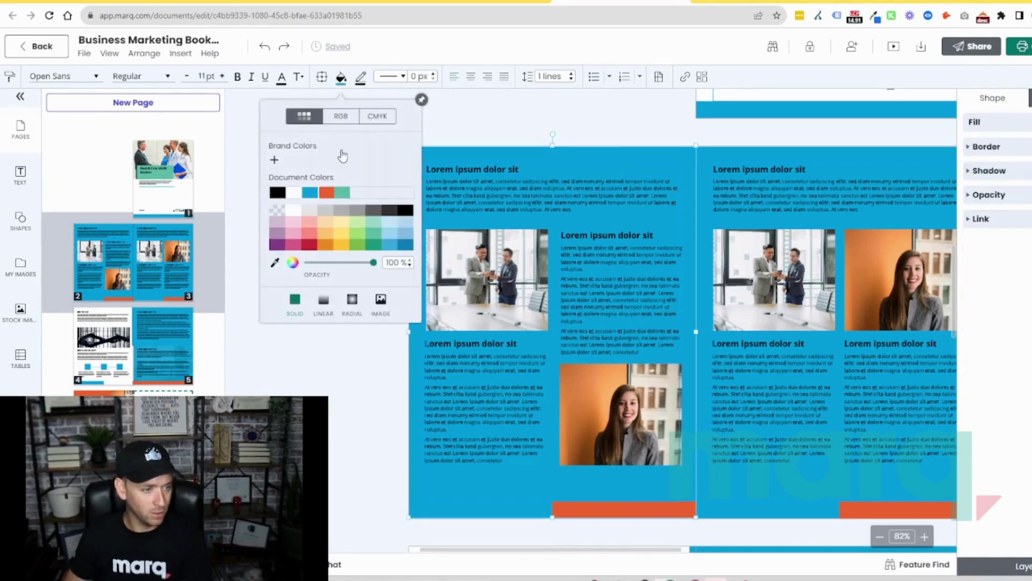
click(291, 196)
click(290, 200)
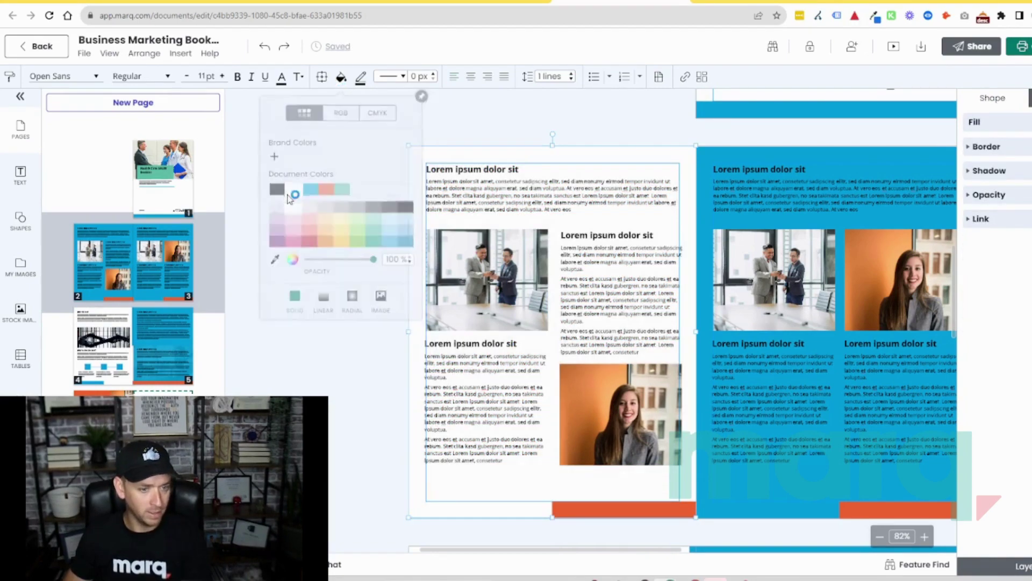